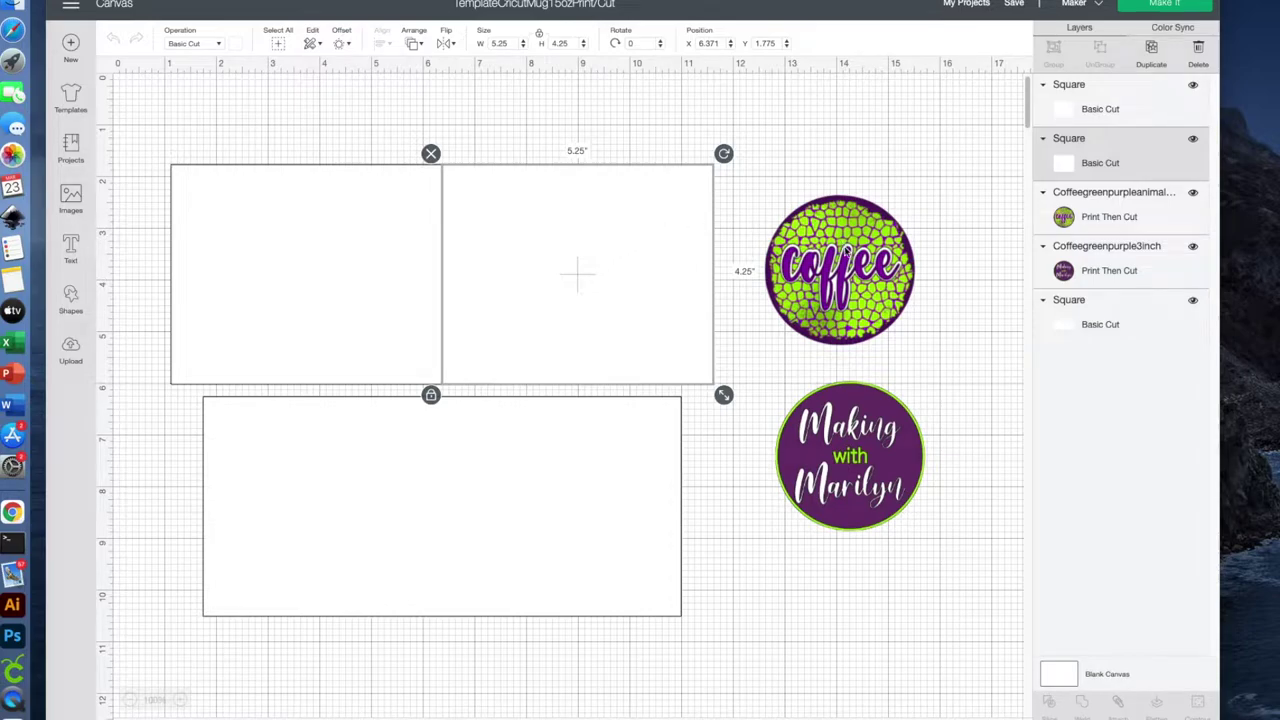
# Step: Move the green coffee circle onto the right-hand 5.25 × 4.25 in square, bring it to the front and center it there
pyautogui.click(846, 258)
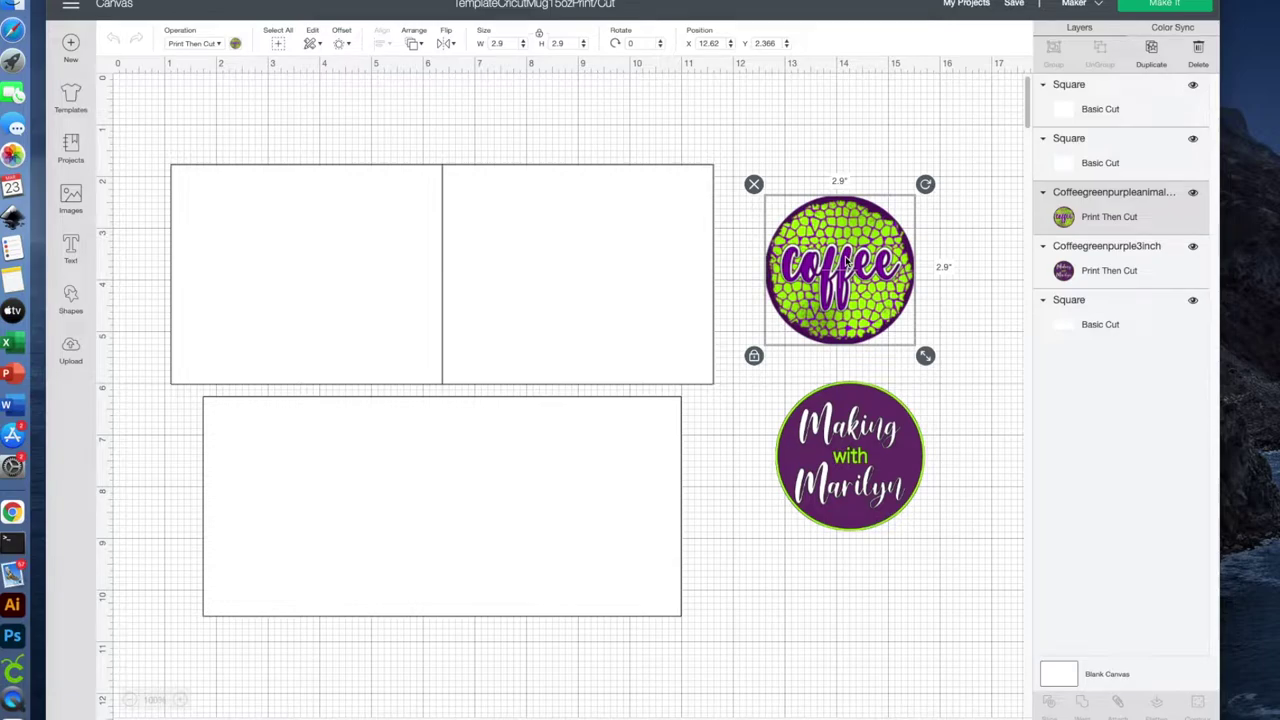
pyautogui.moveTo(846, 258); pyautogui.dragTo(600, 281)
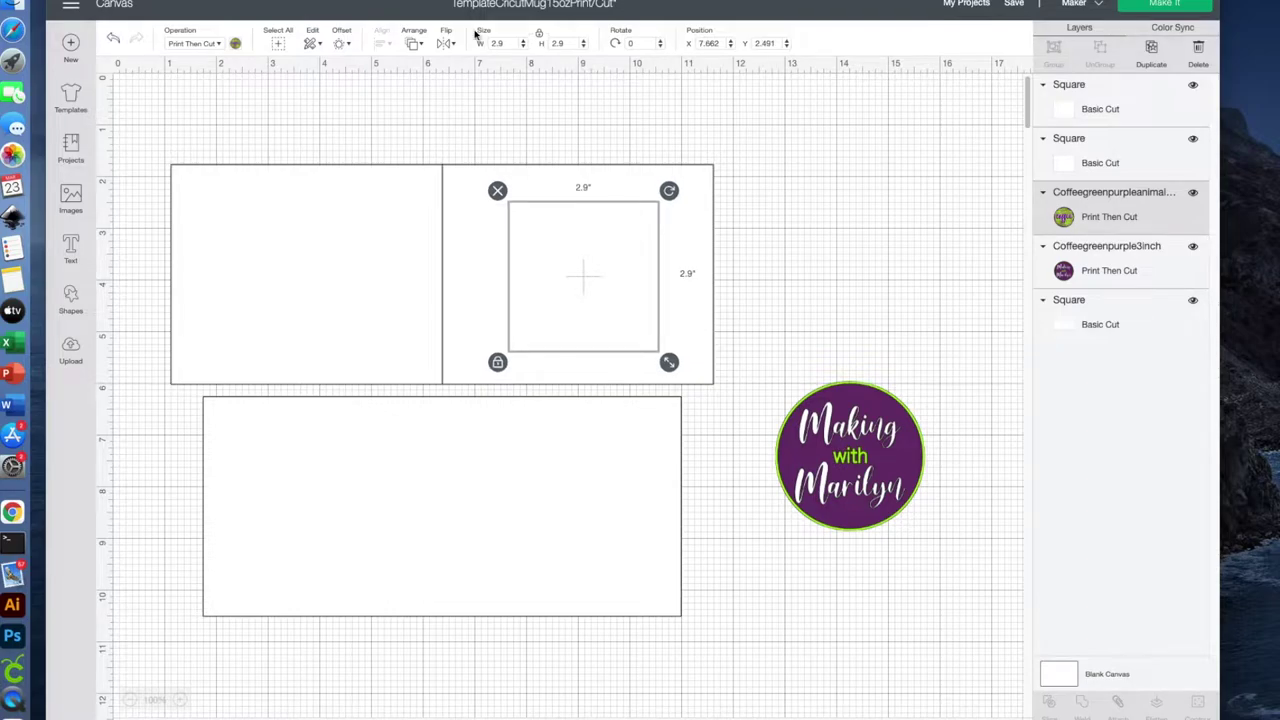
pyautogui.click(413, 45)
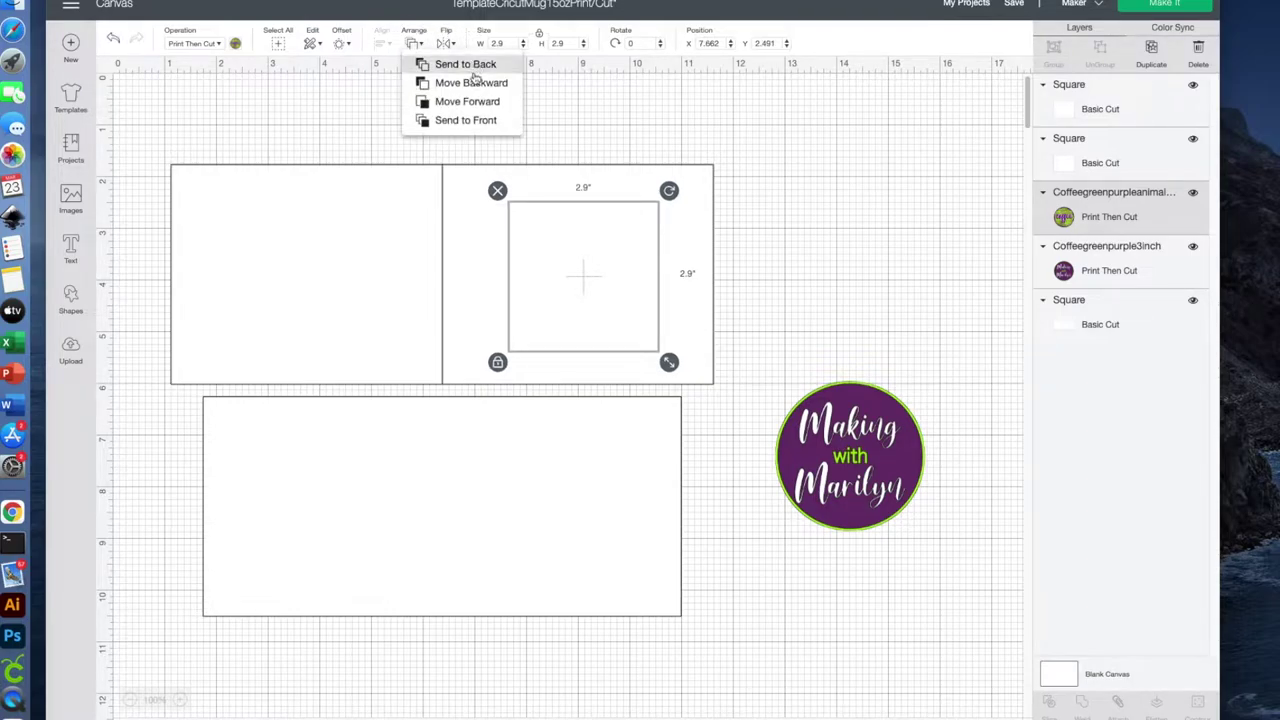
pyautogui.click(464, 120)
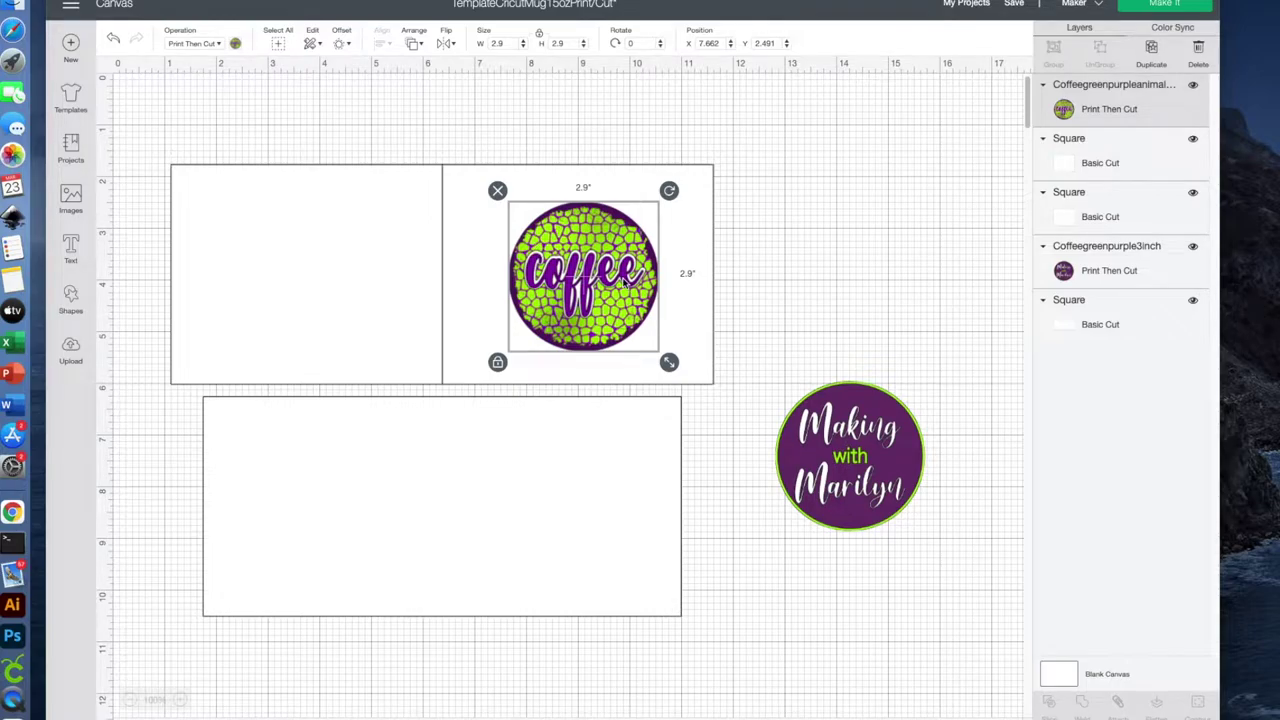
pyautogui.click(479, 256)
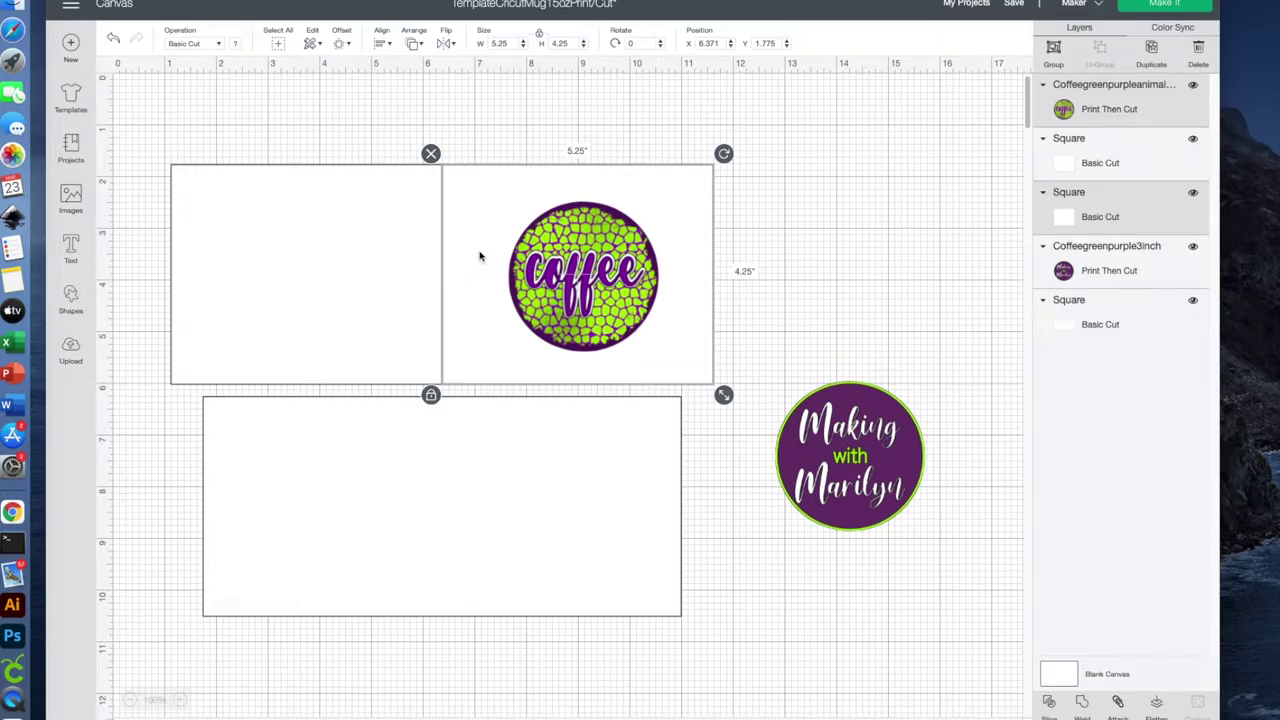
pyautogui.click(384, 45)
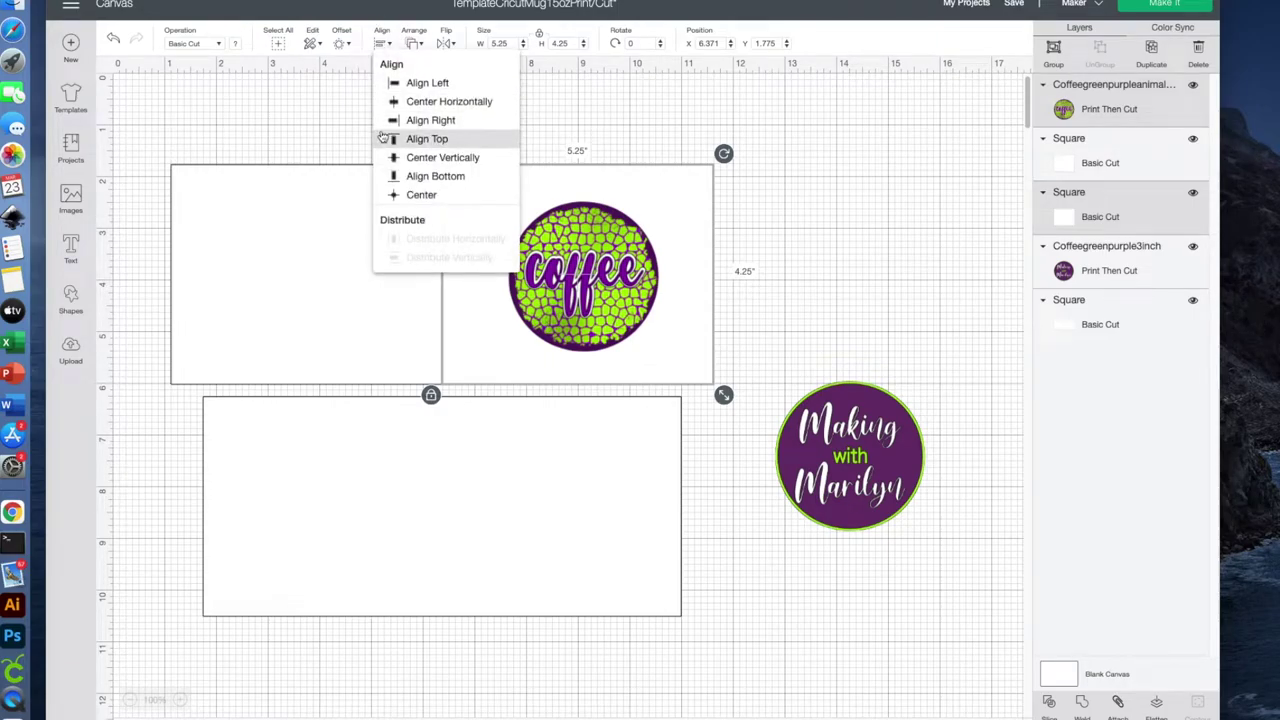
pyautogui.click(403, 196)
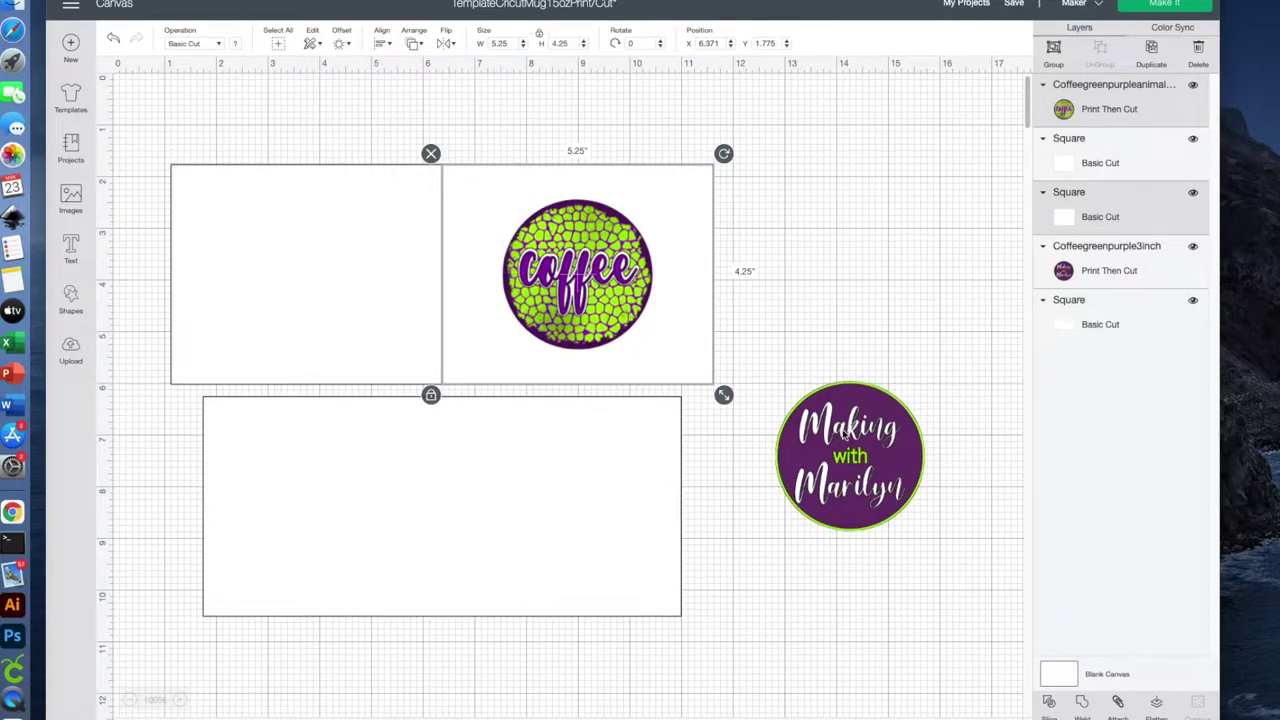
# Step: Move the purple text circle onto the left-hand 5.25 × 4.25 in square, bring it to the front and center it there
pyautogui.moveTo(850, 440); pyautogui.dragTo(299, 258)
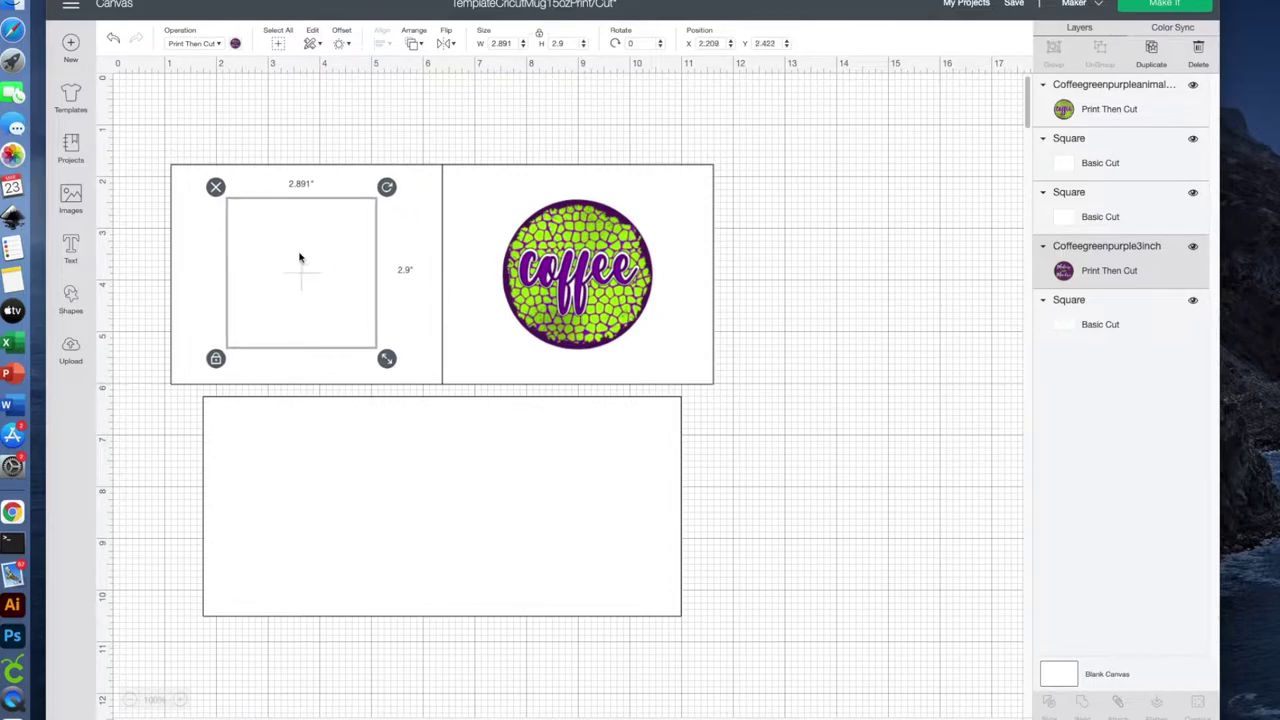
pyautogui.click(413, 45)
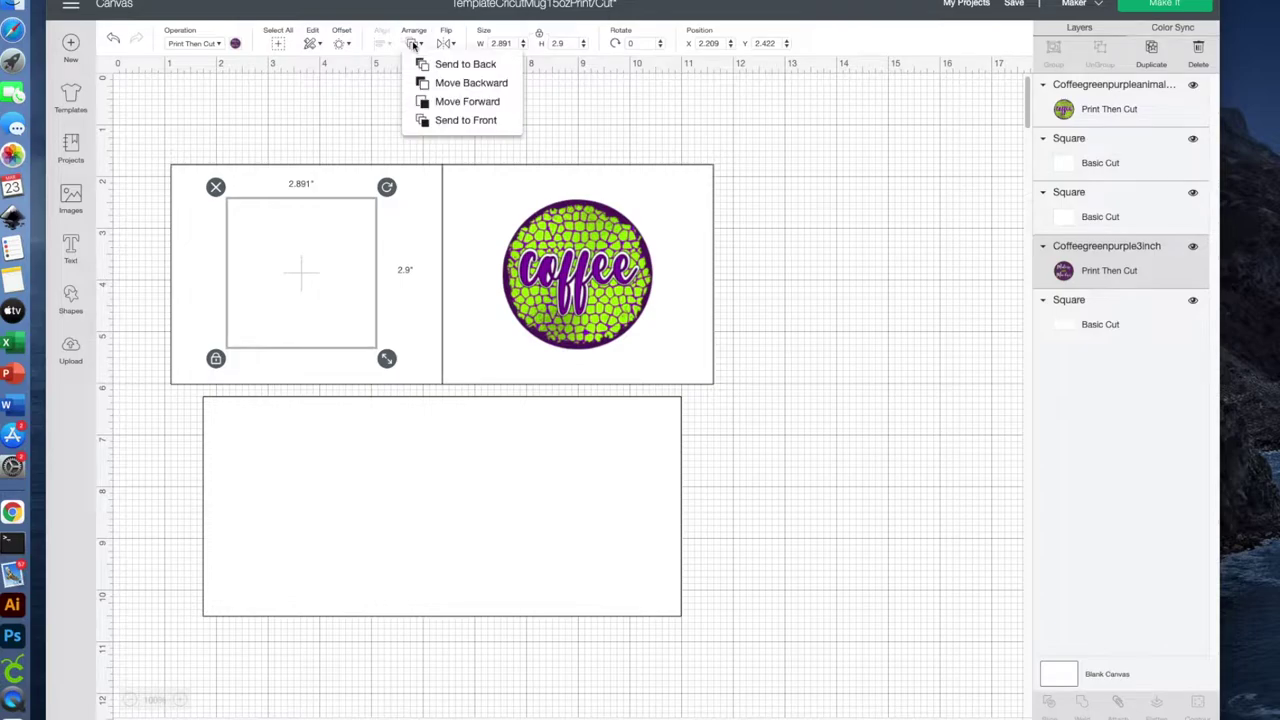
pyautogui.click(444, 121)
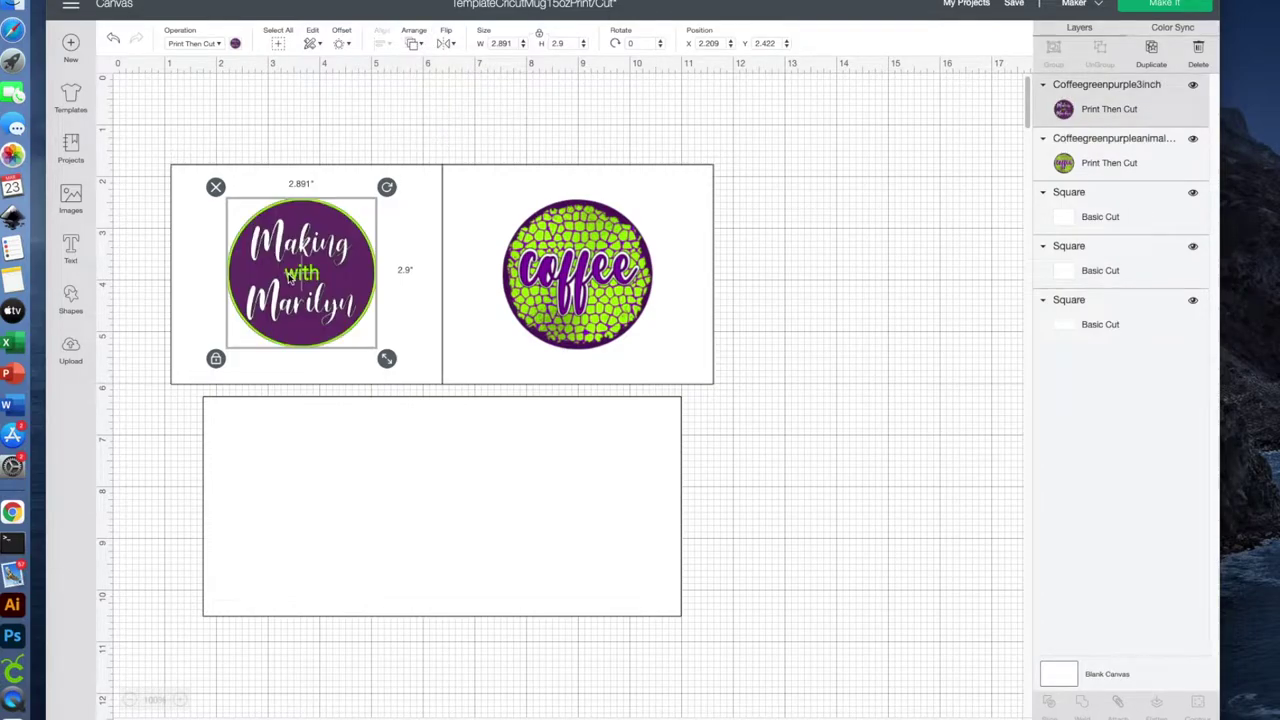
pyautogui.click(192, 265)
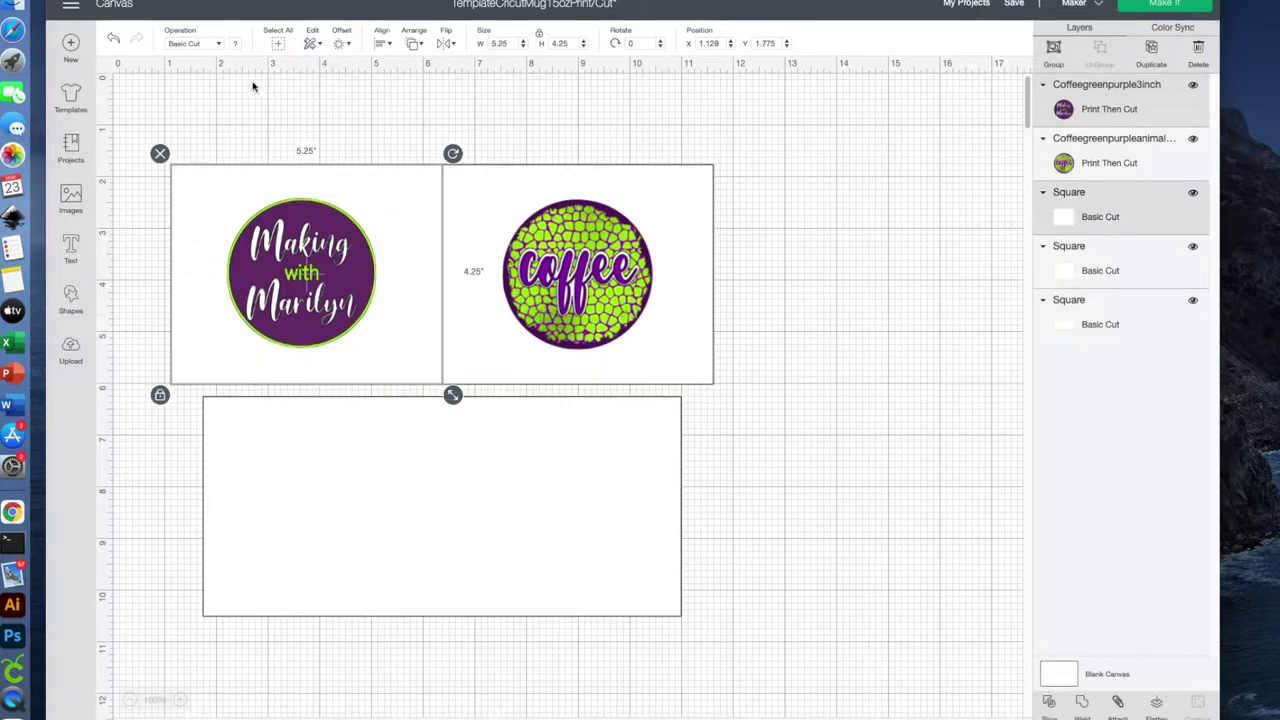
pyautogui.click(383, 44)
pyautogui.click(421, 195)
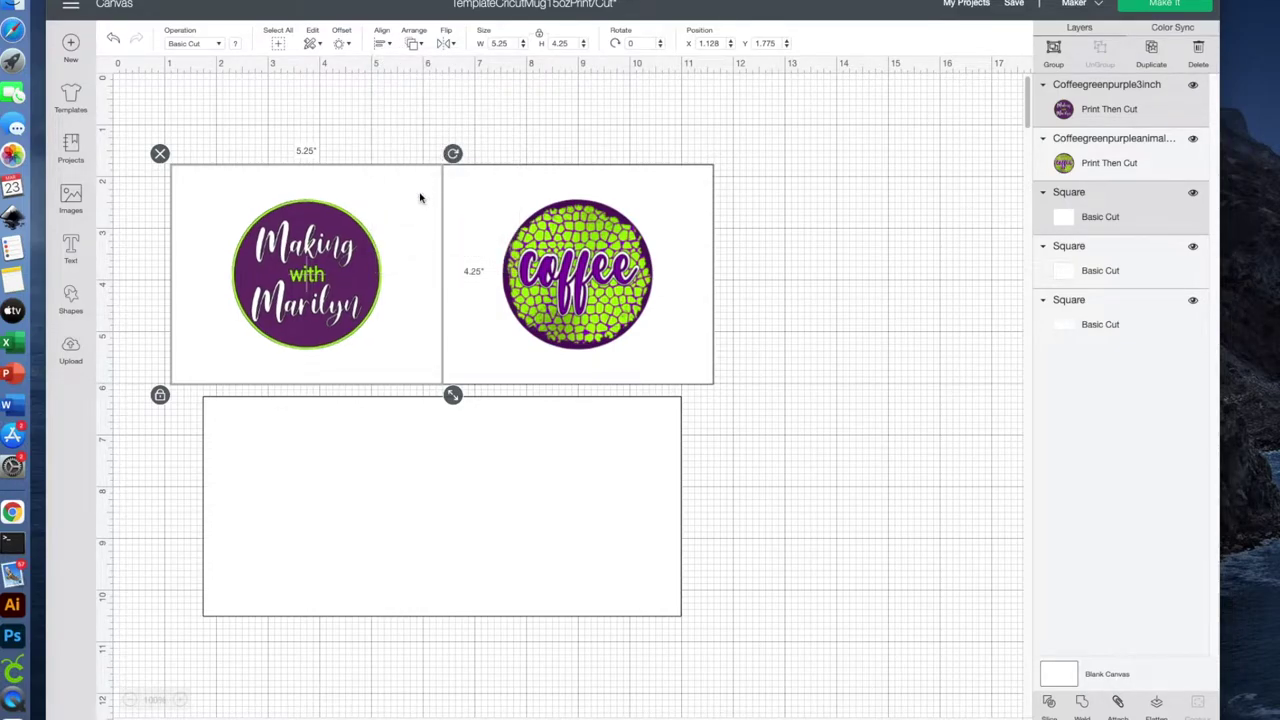
# Step: Flip the coffee circle and the purple text circle horizontally so both designs are mirrored
pyautogui.click(562, 280)
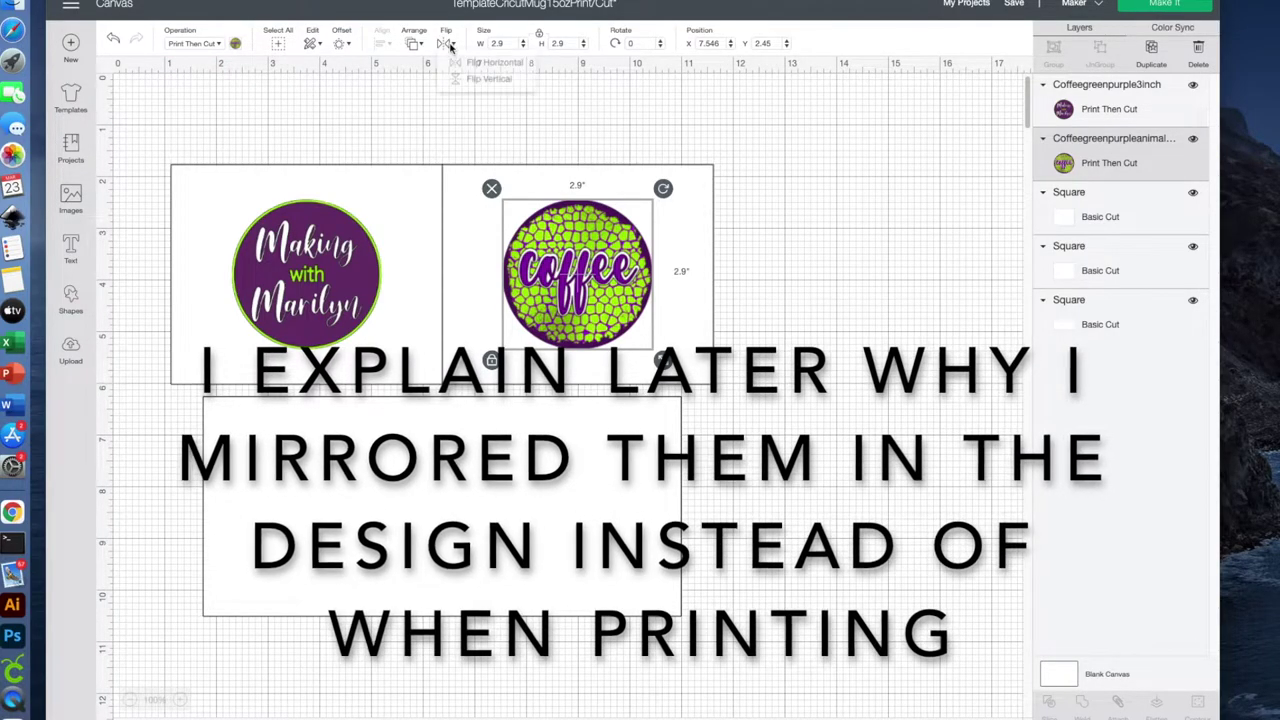
pyautogui.click(447, 45)
pyautogui.click(497, 66)
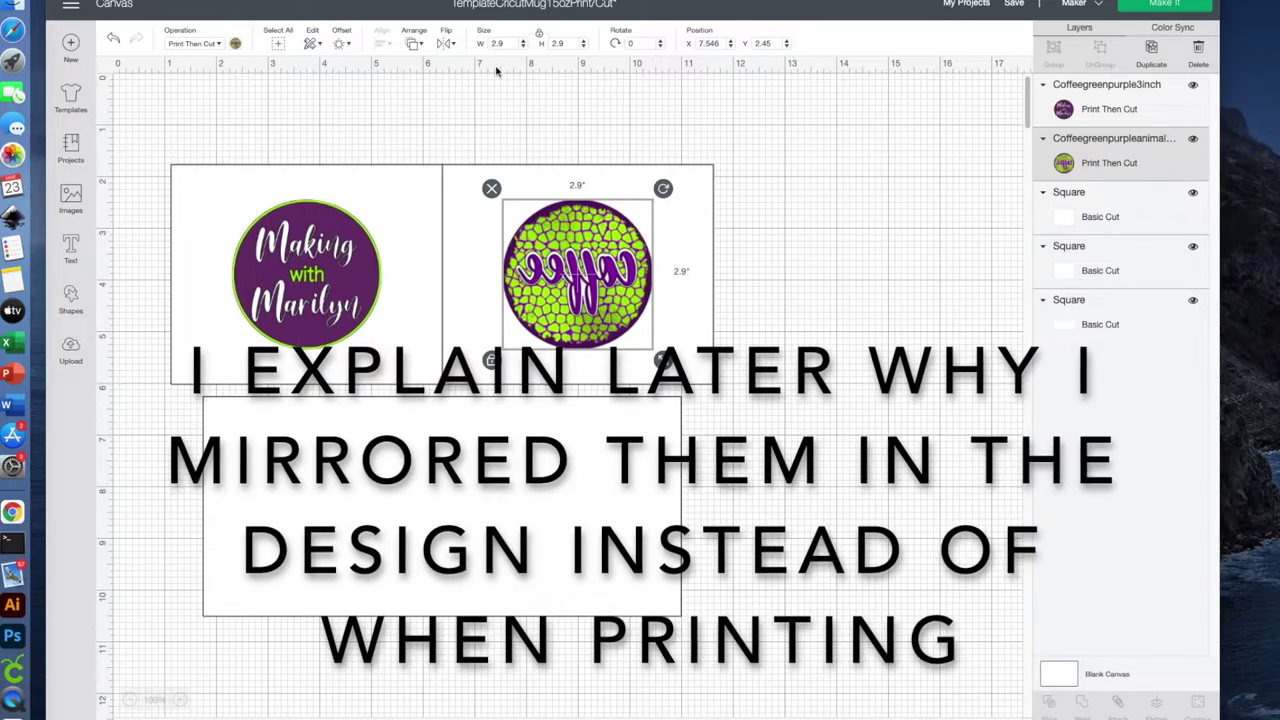
pyautogui.click(327, 268)
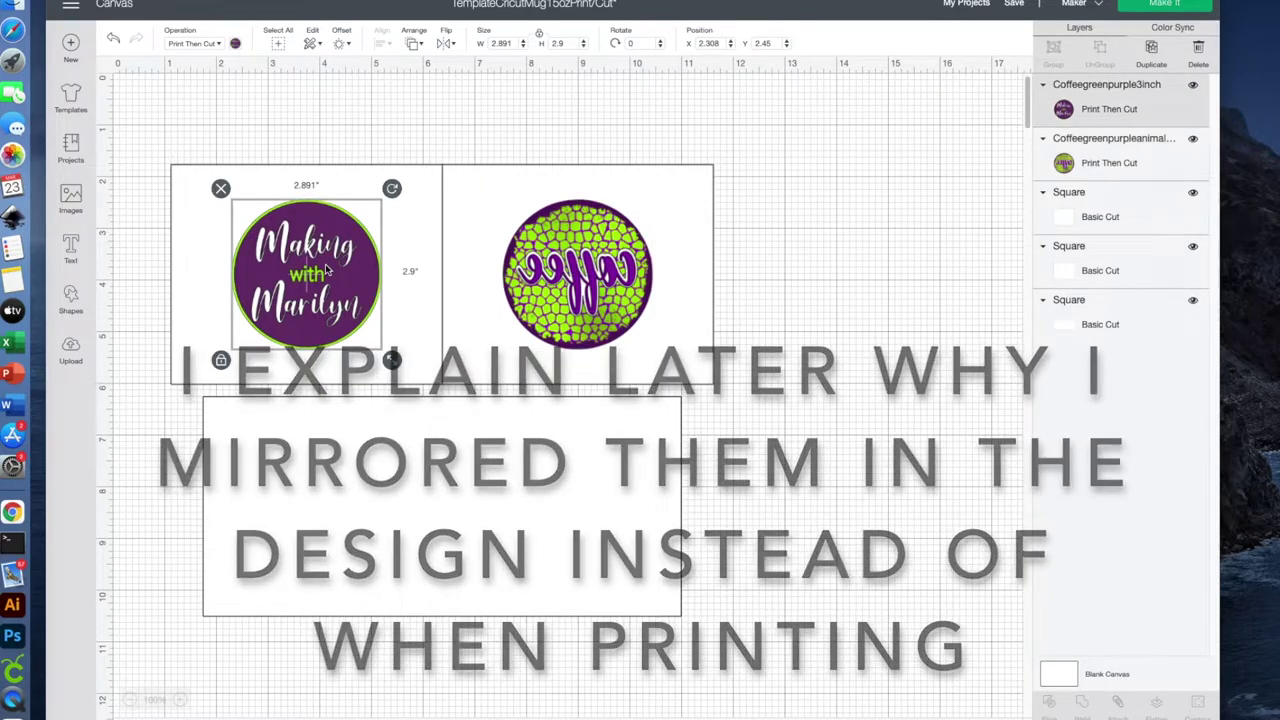
pyautogui.click(447, 45)
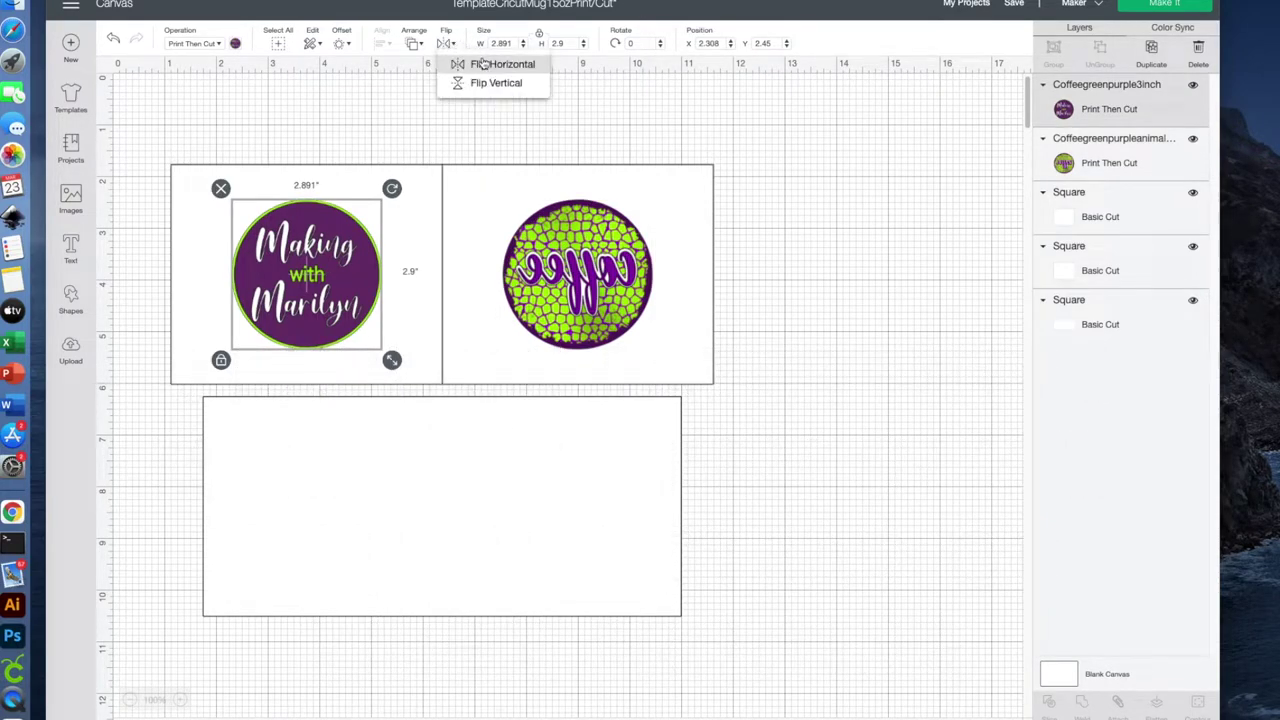
pyautogui.click(484, 66)
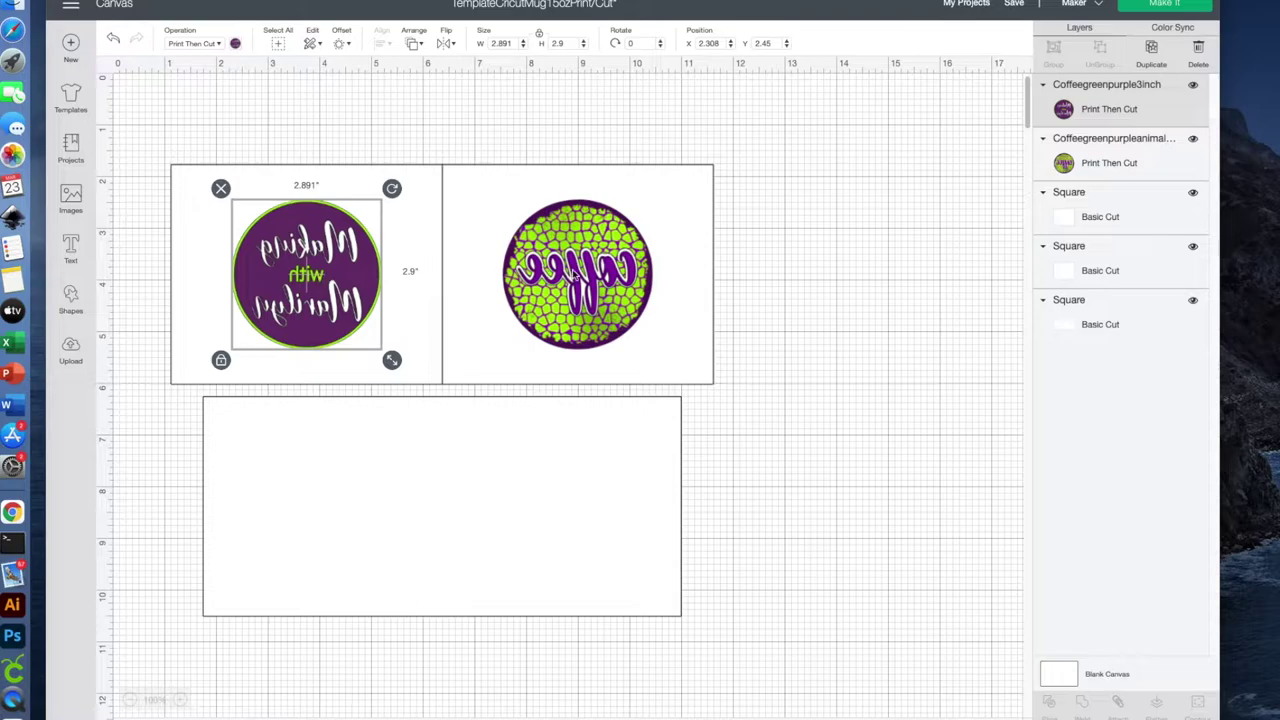
# Step: Attach the two mirrored circles to each other and center them in the lower 9.25 × 4.25 in rectangle
pyautogui.keyDown('shift'); pyautogui.click(575, 275); pyautogui.keyUp('shift')
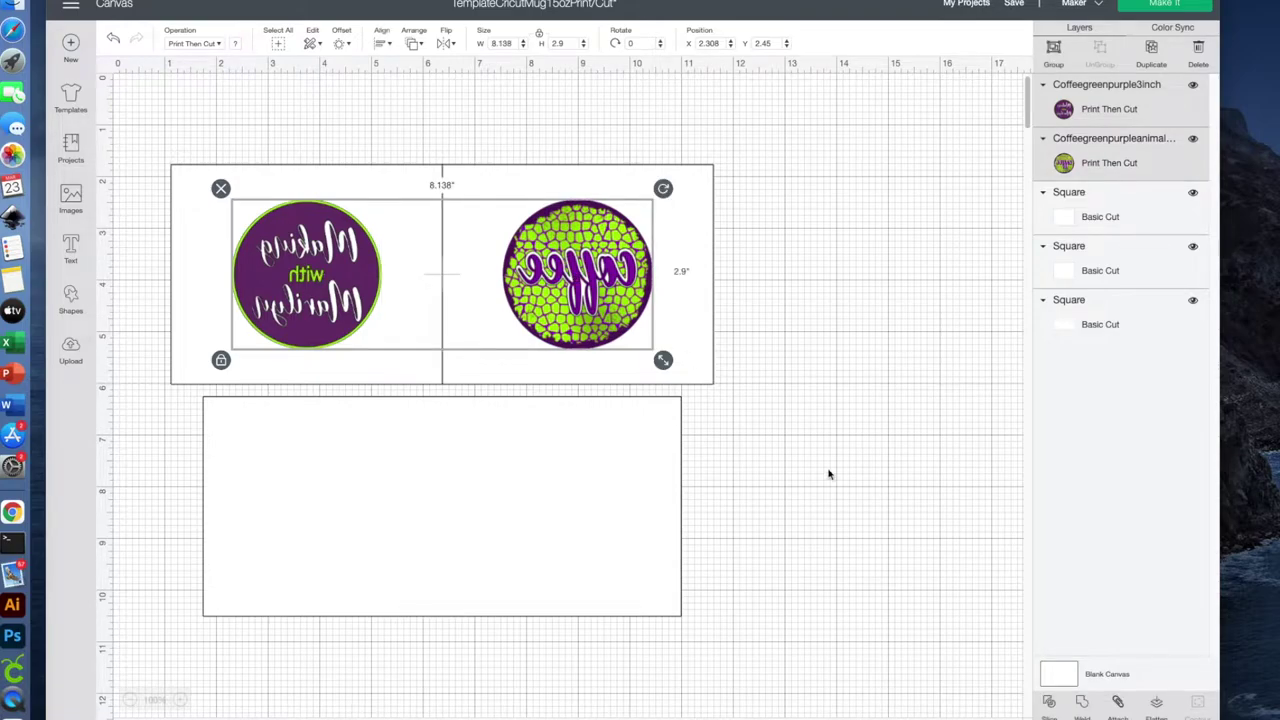
pyautogui.click(1118, 704)
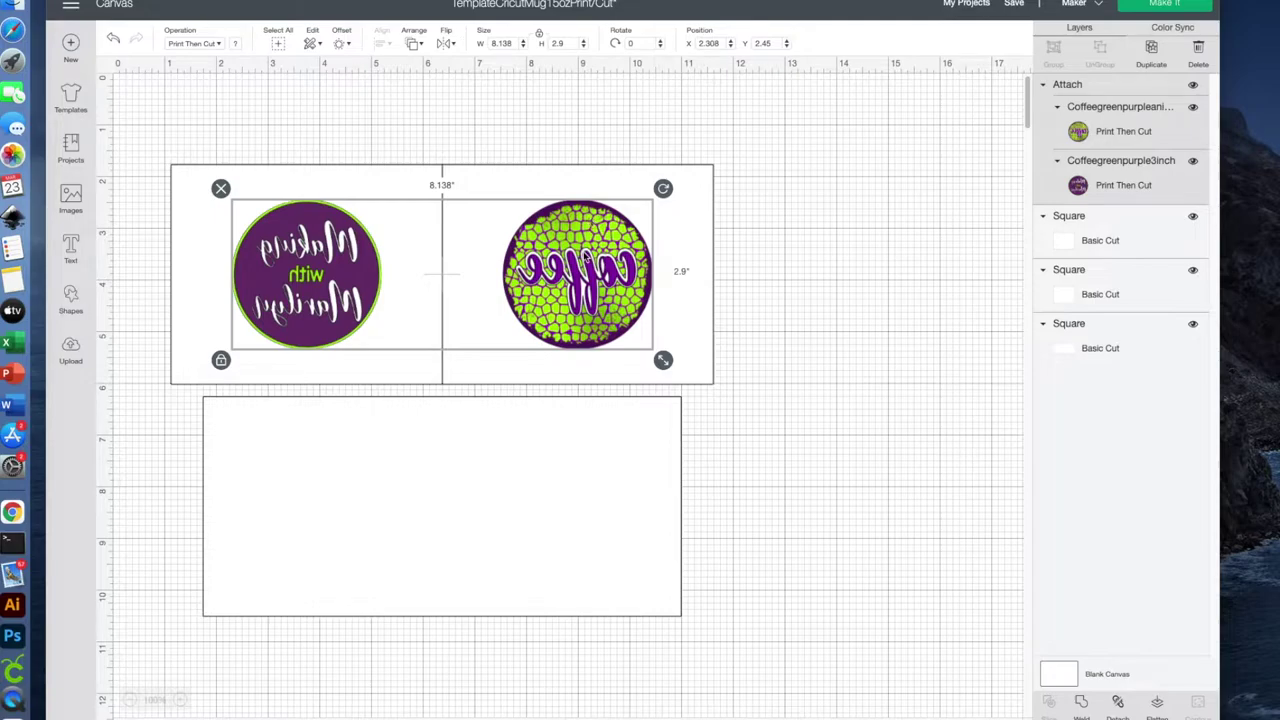
pyautogui.moveTo(585, 256); pyautogui.dragTo(581, 492)
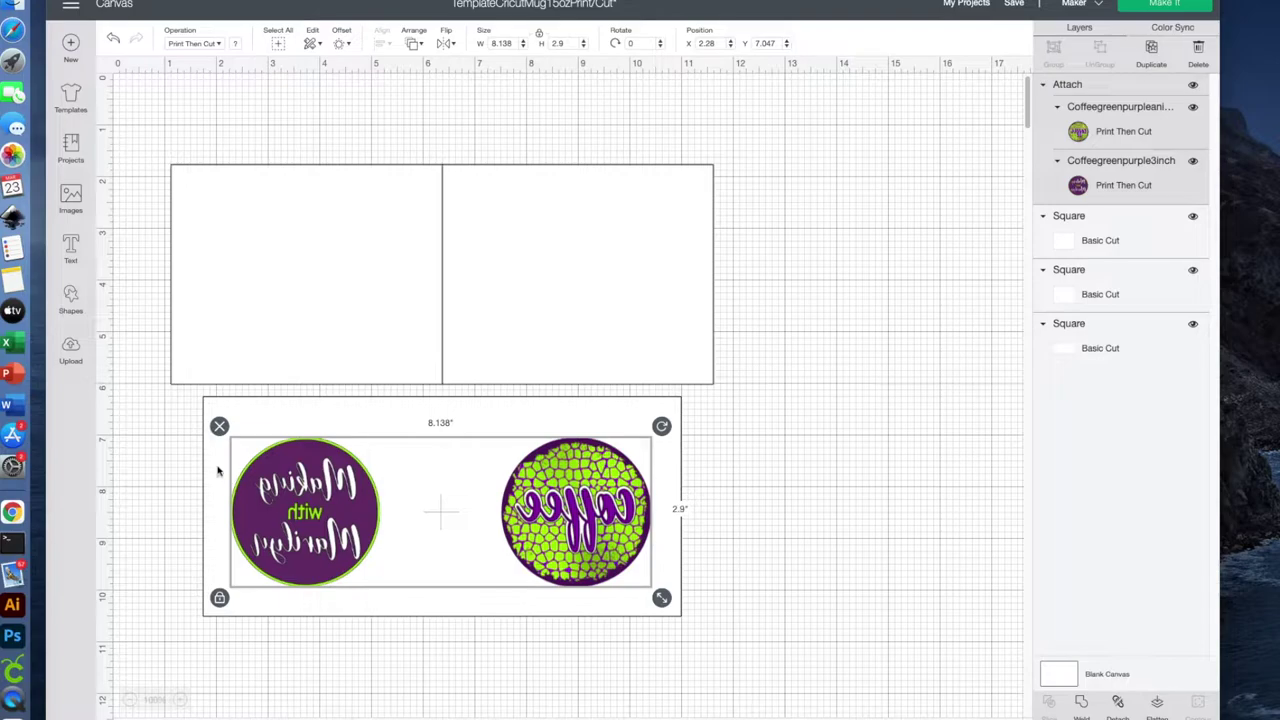
pyautogui.click(161, 459)
pyautogui.moveTo(137, 398); pyautogui.dragTo(738, 636)
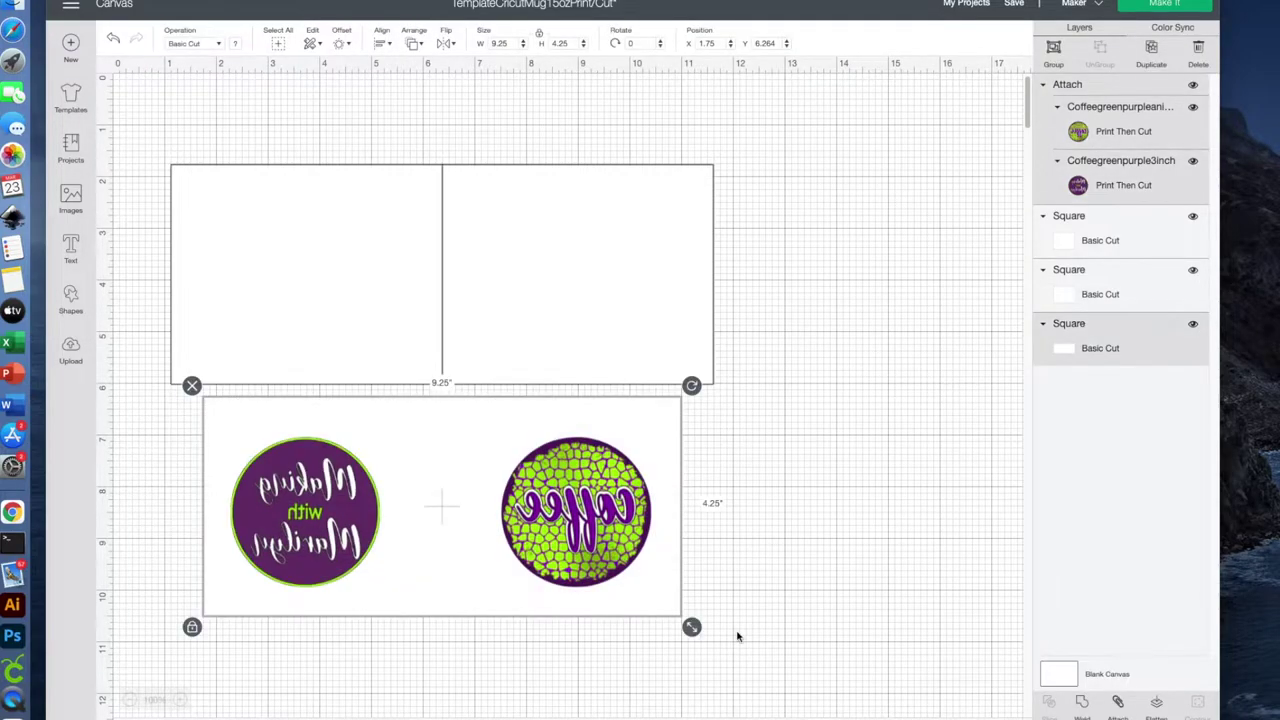
pyautogui.click(384, 45)
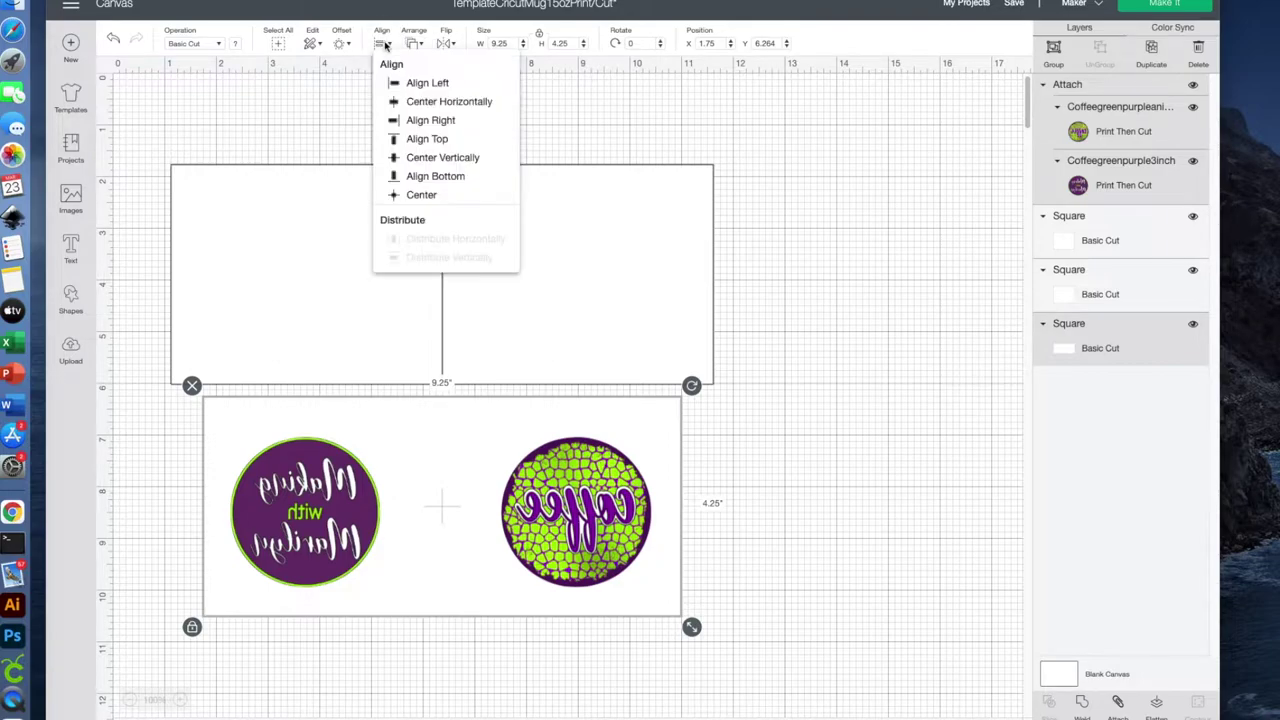
pyautogui.click(421, 195)
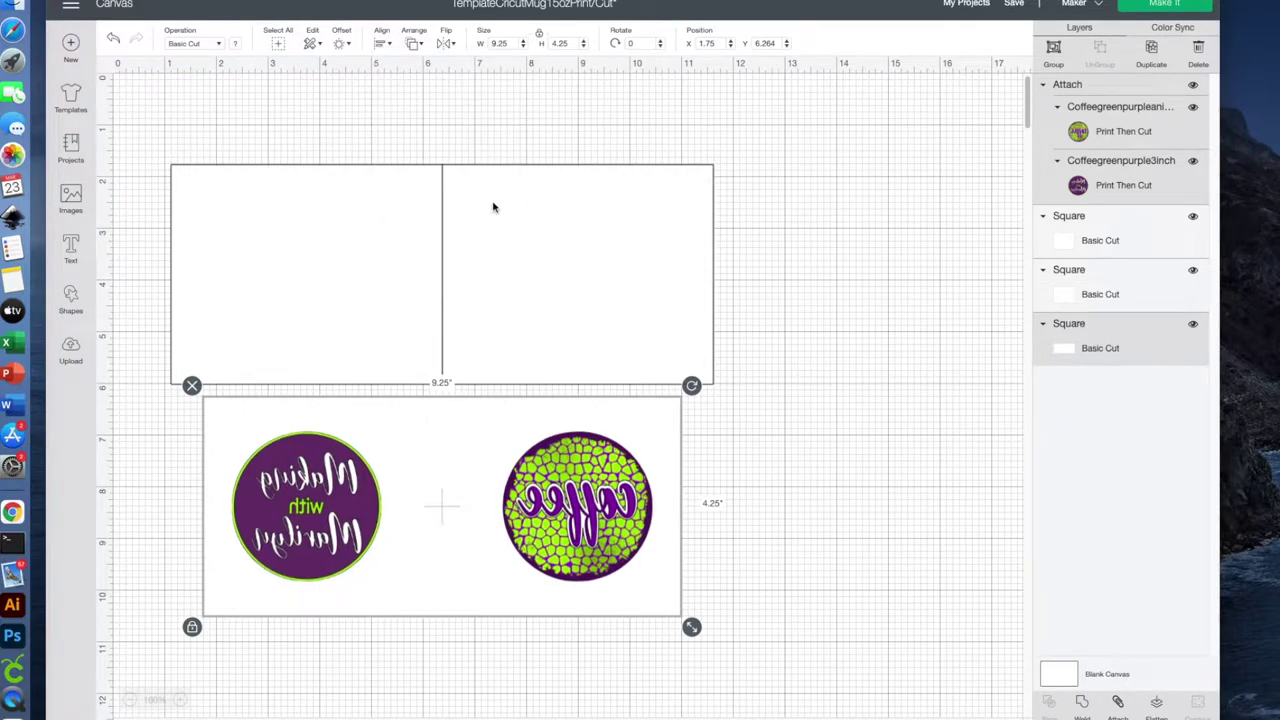
# Step: Hide the two empty upper squares and flatten the attached circles with the lower rectangle into one printable image
pyautogui.click(1193, 216)
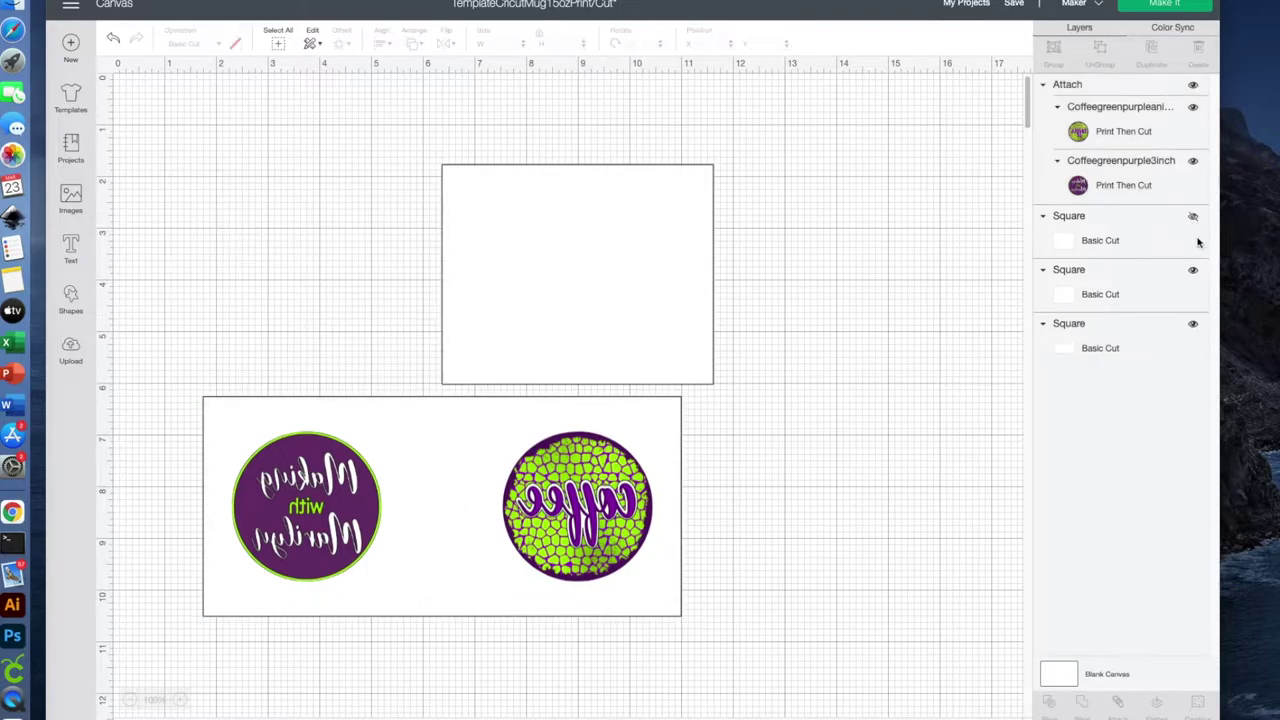
pyautogui.click(1193, 270)
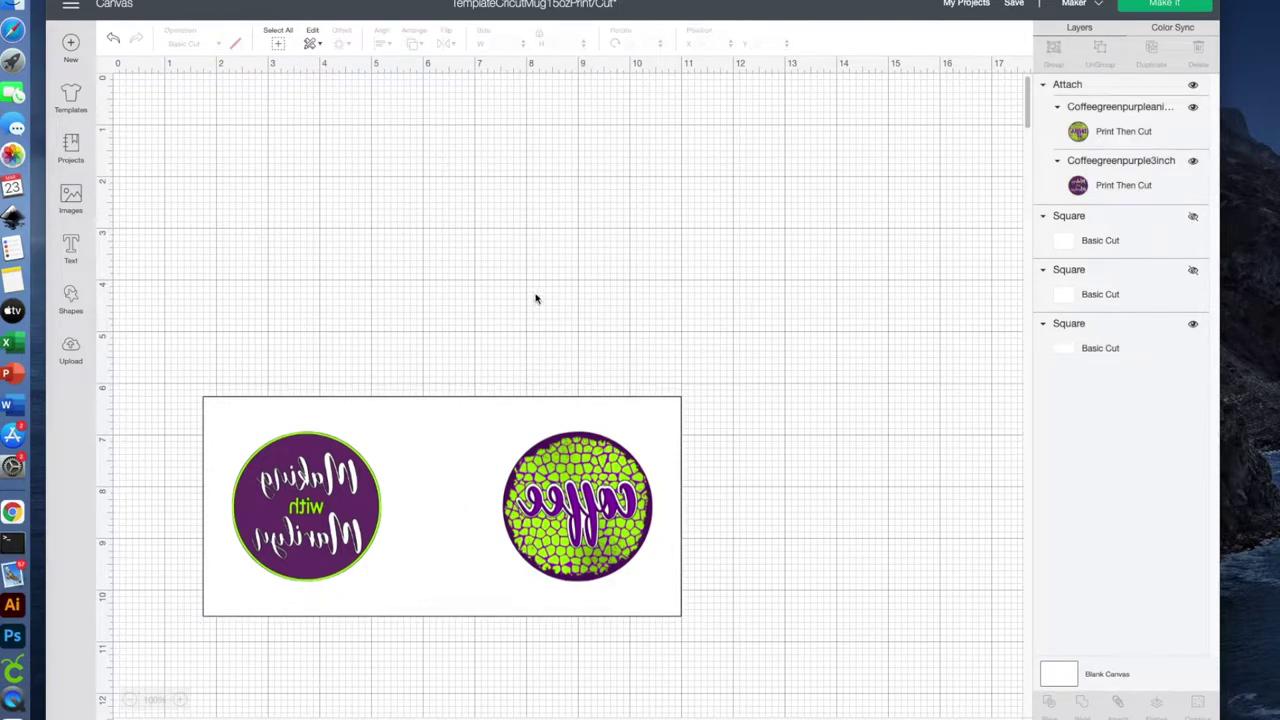
pyautogui.moveTo(166, 352); pyautogui.dragTo(766, 686)
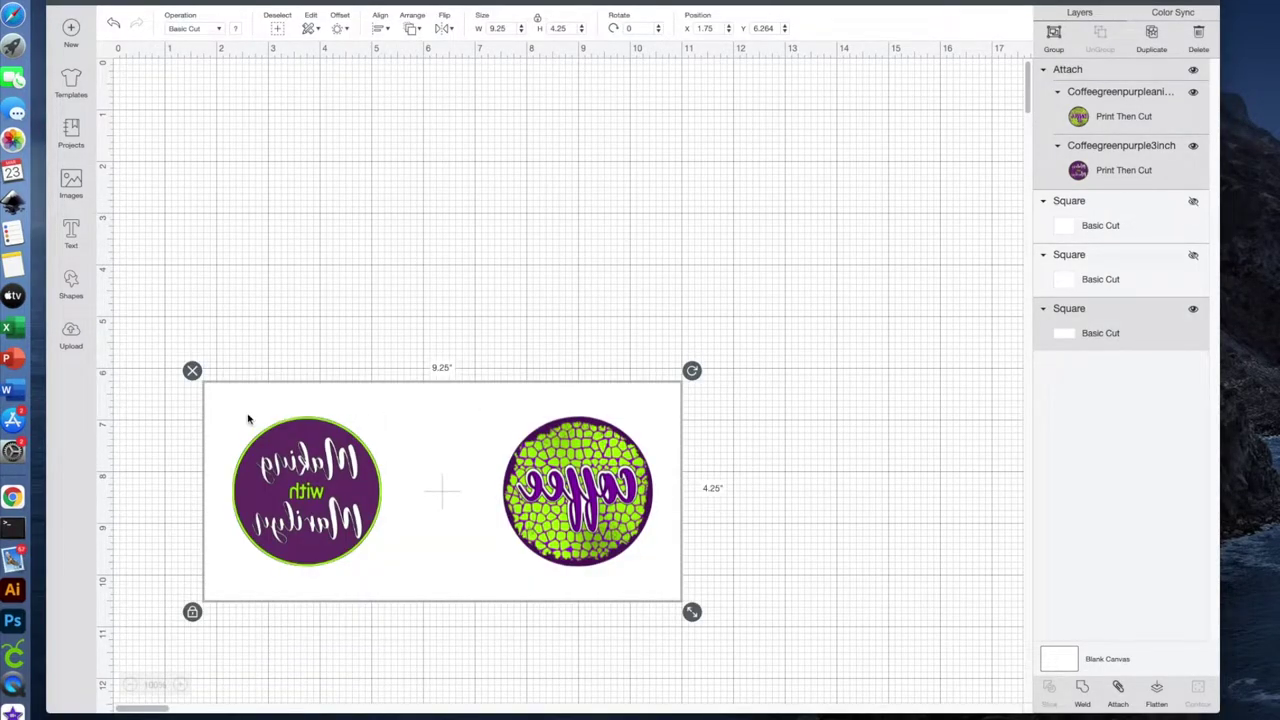
pyautogui.click(1157, 691)
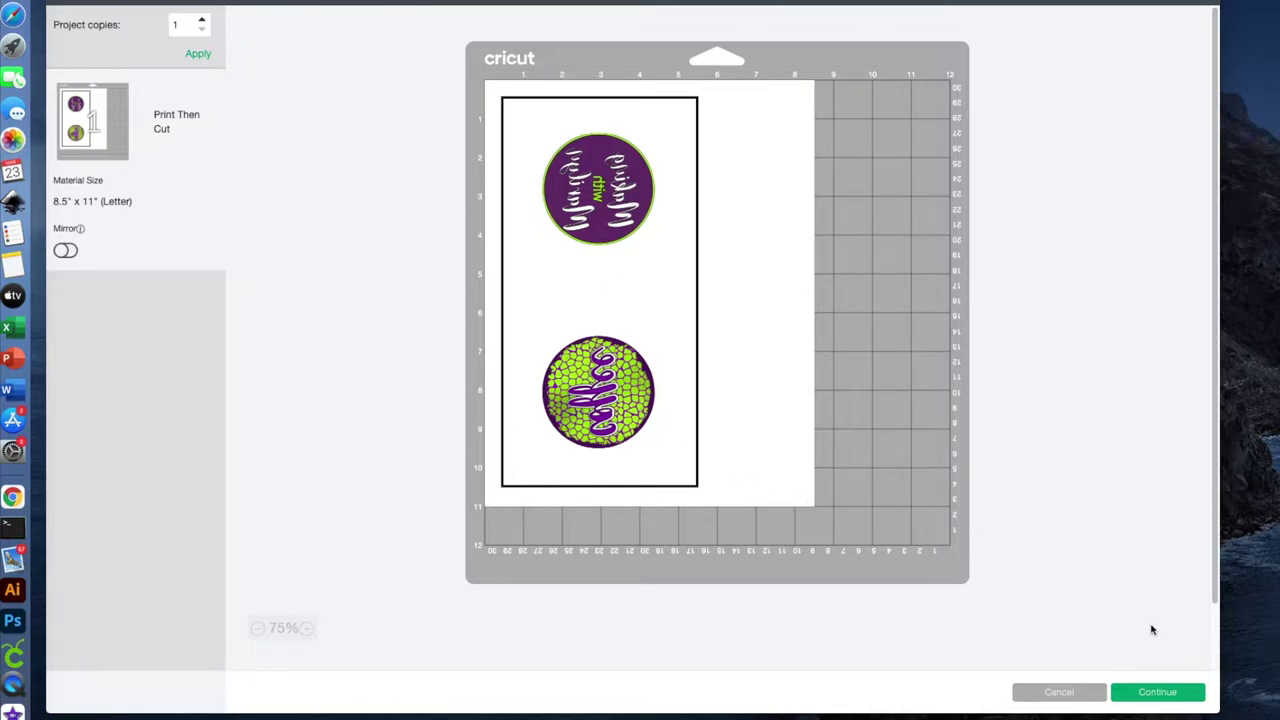
# Step: Send the mat to the Sublimation Printer with Add Bleed off and Use System Dialog on
pyautogui.click(1159, 697)
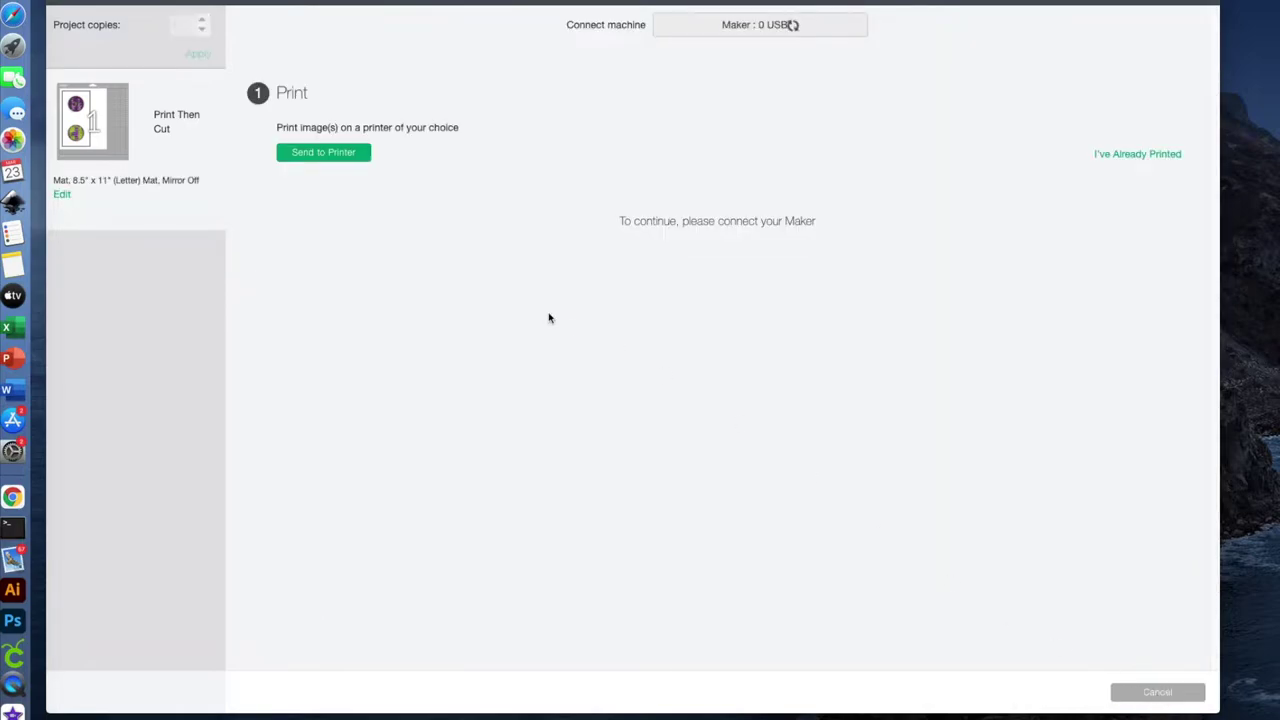
pyautogui.click(332, 155)
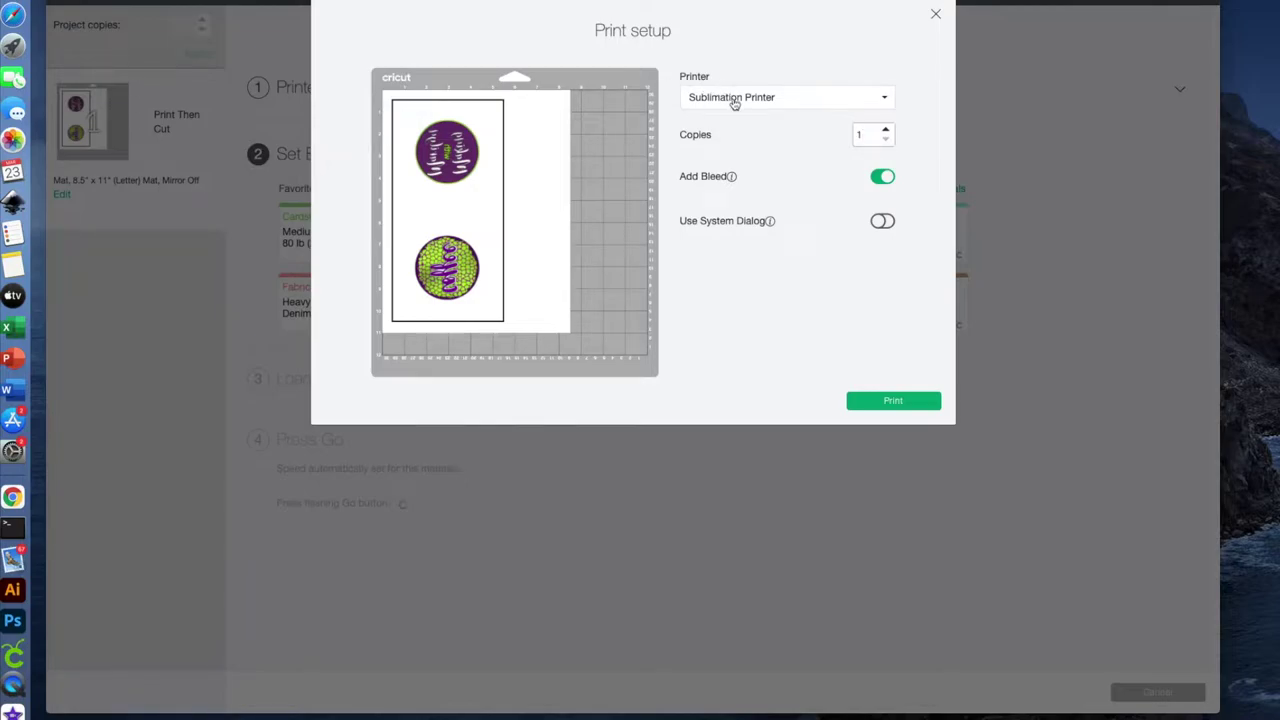
pyautogui.click(879, 179)
pyautogui.click(882, 221)
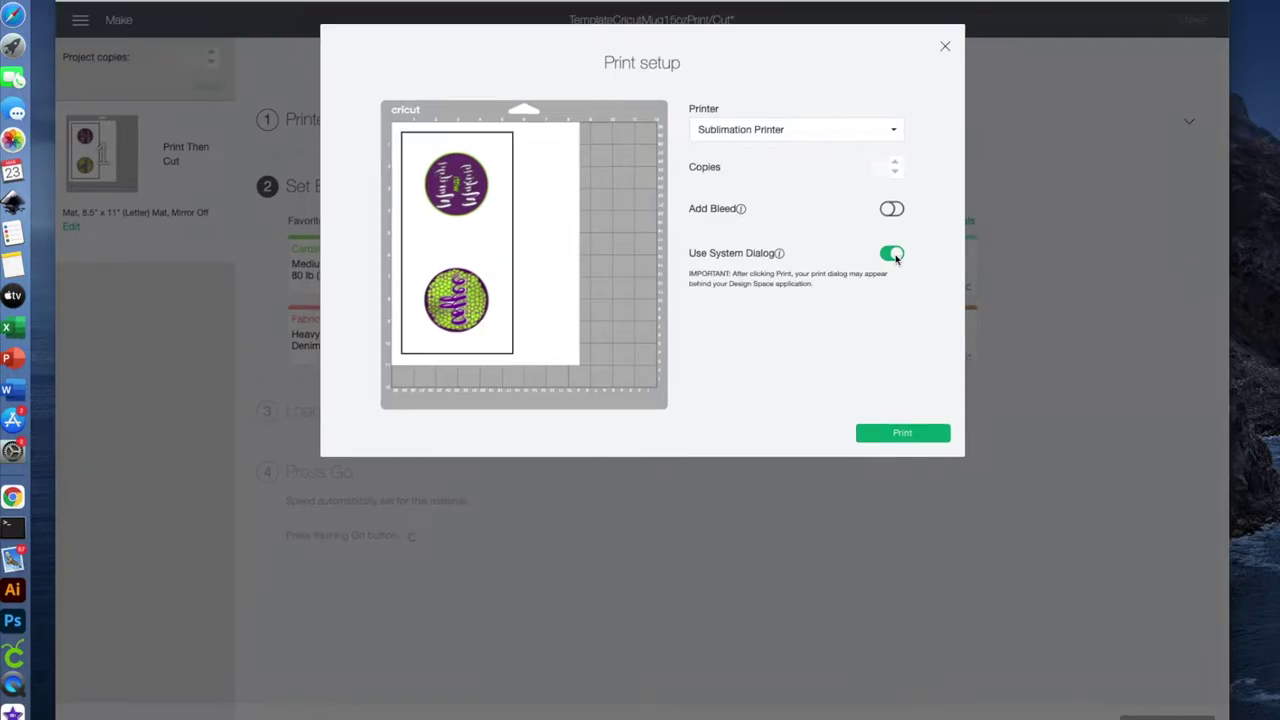
pyautogui.click(890, 434)
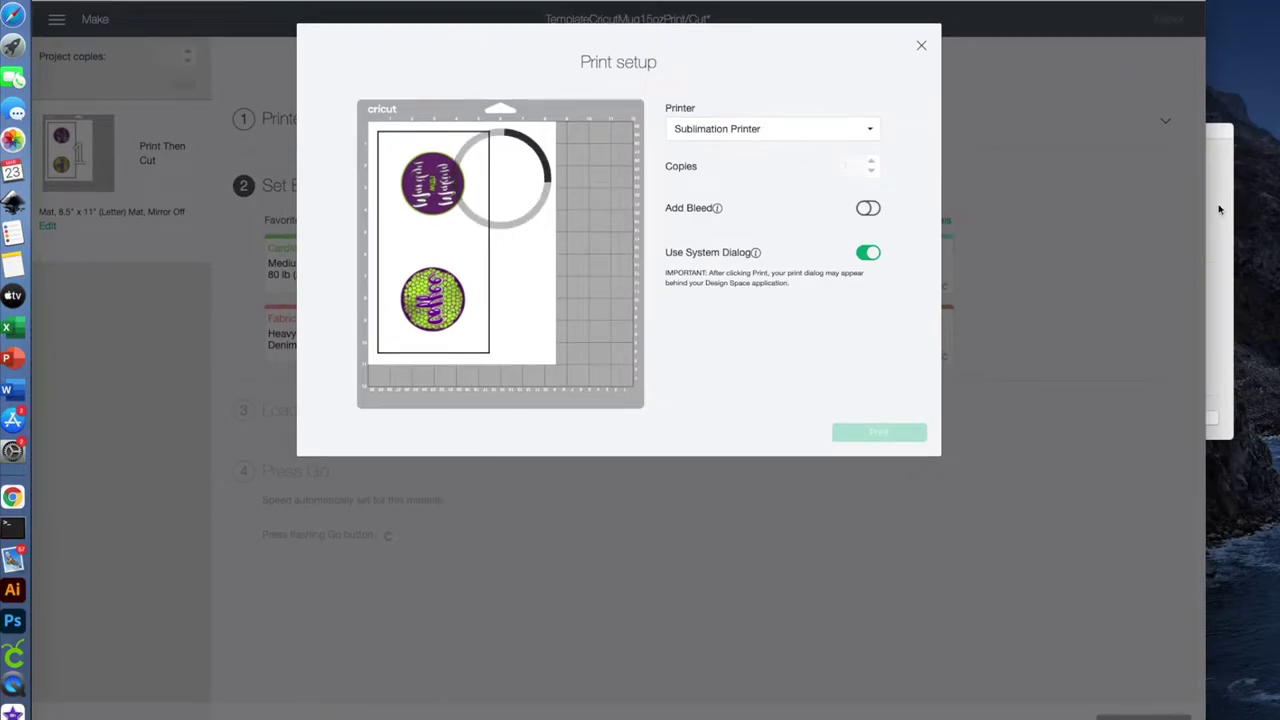
# Step: Set the quality to Best in the system print dialog and print the page
pyautogui.moveTo(1150, 130); pyautogui.dragTo(931, 111)
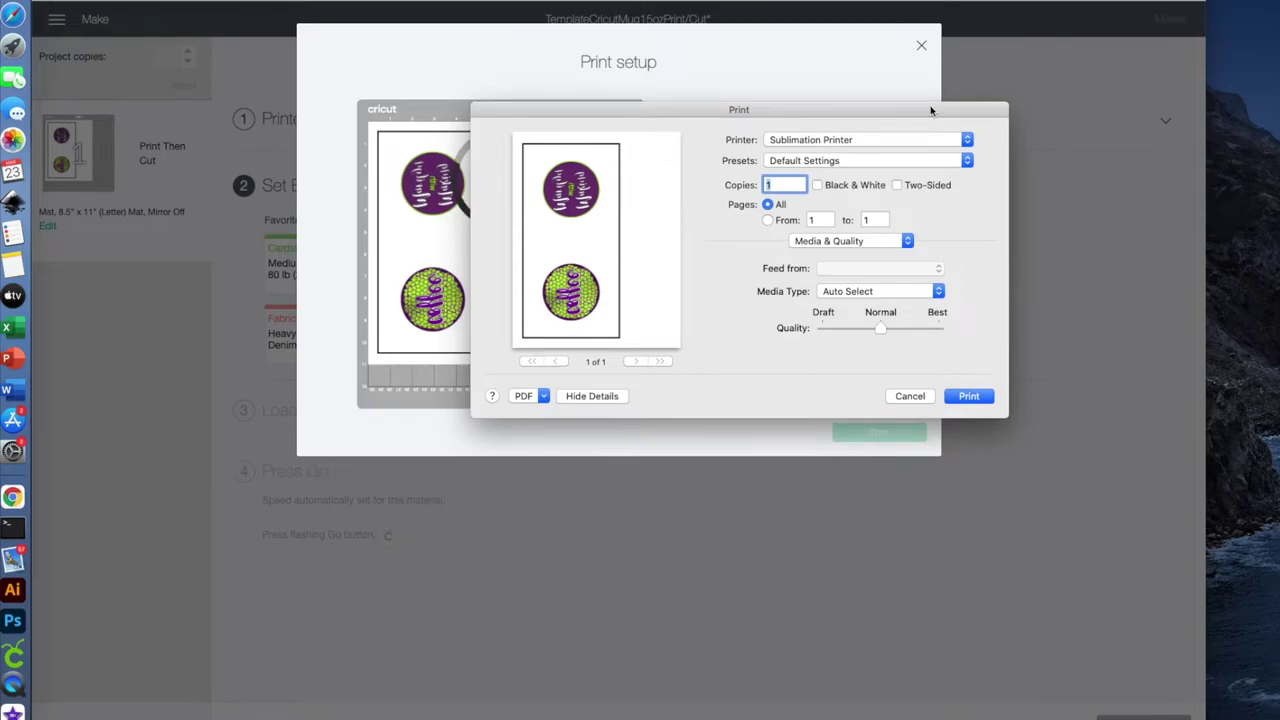
pyautogui.click(938, 329)
pyautogui.click(974, 397)
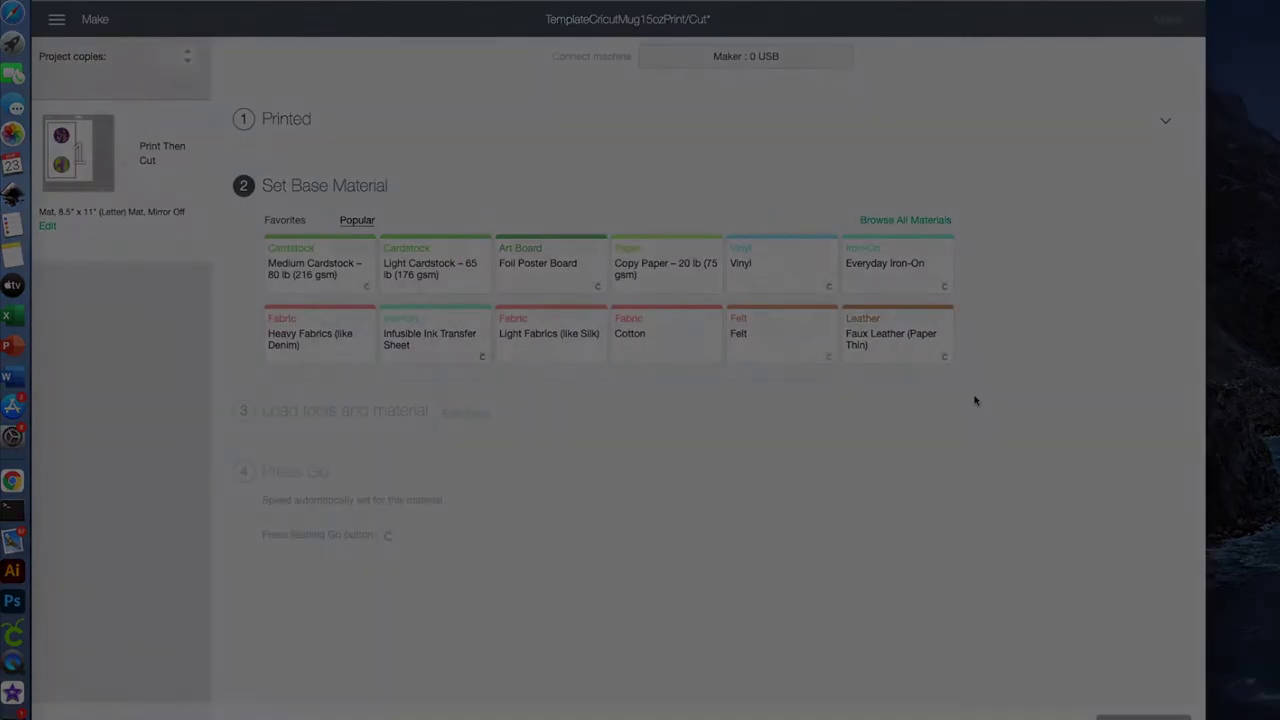